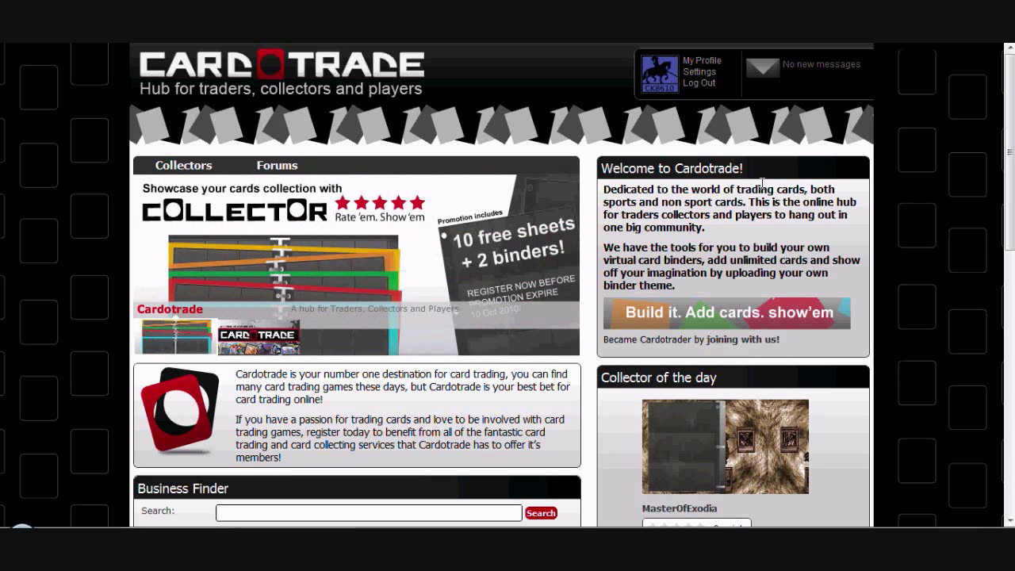
# Open your own member profile from the account box at the top right of the home page
pyautogui.click(710, 64)
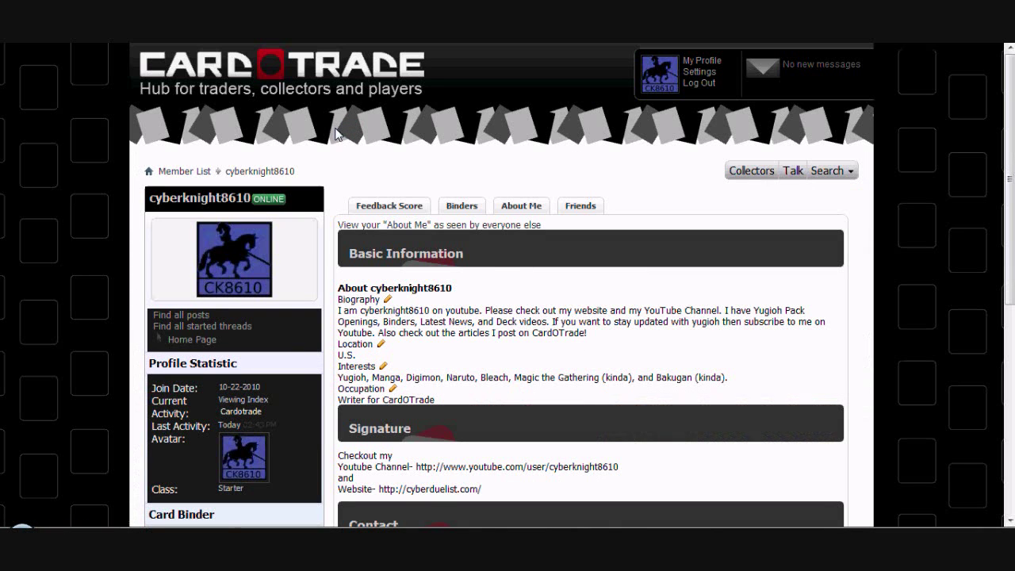
# Show the profile's binders and choose Add Binder under Card Binder in the sidebar
pyautogui.click(461, 206)
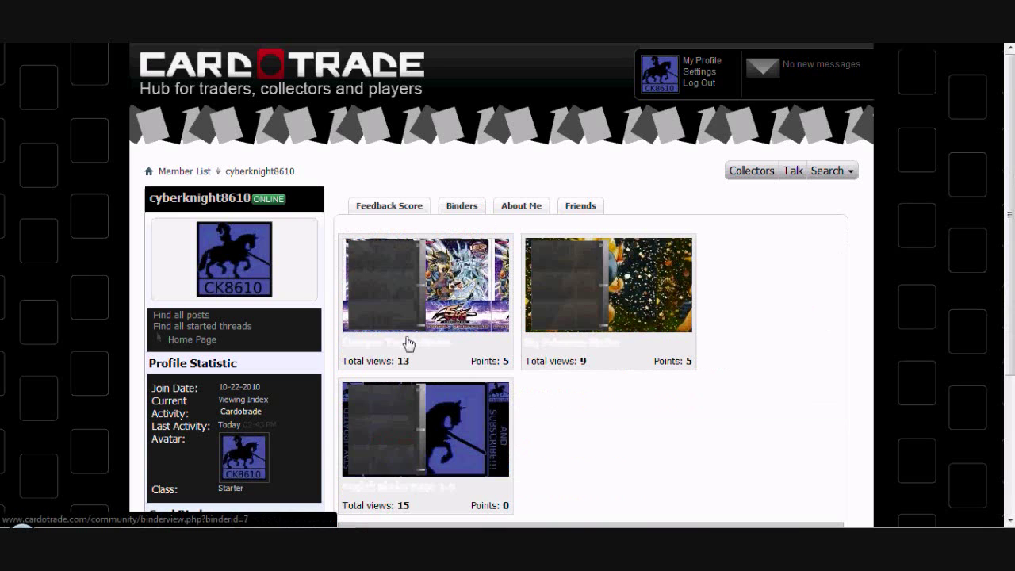
pyautogui.scroll(-3, 573, 414)
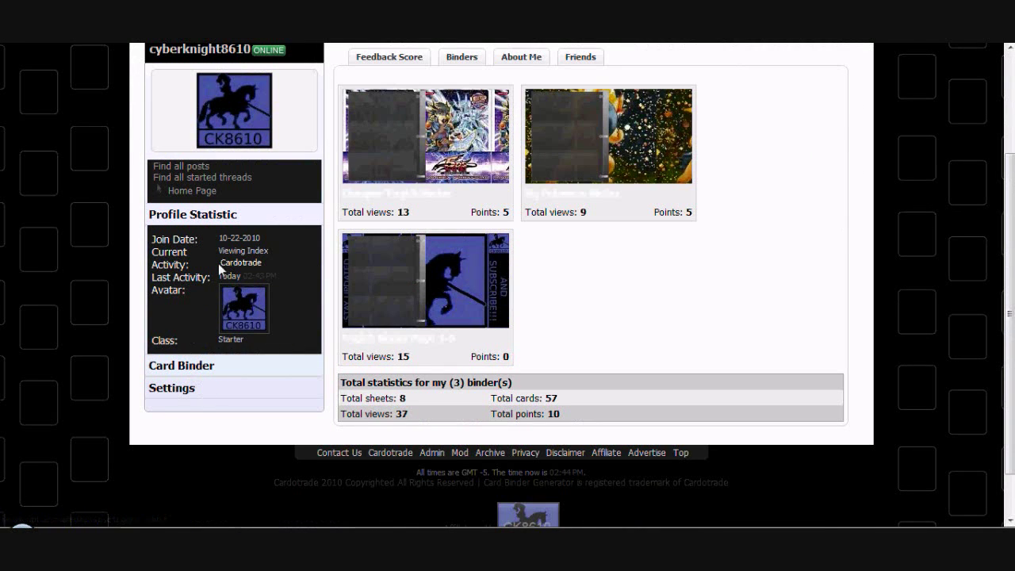
pyautogui.click(200, 371)
pyautogui.click(188, 392)
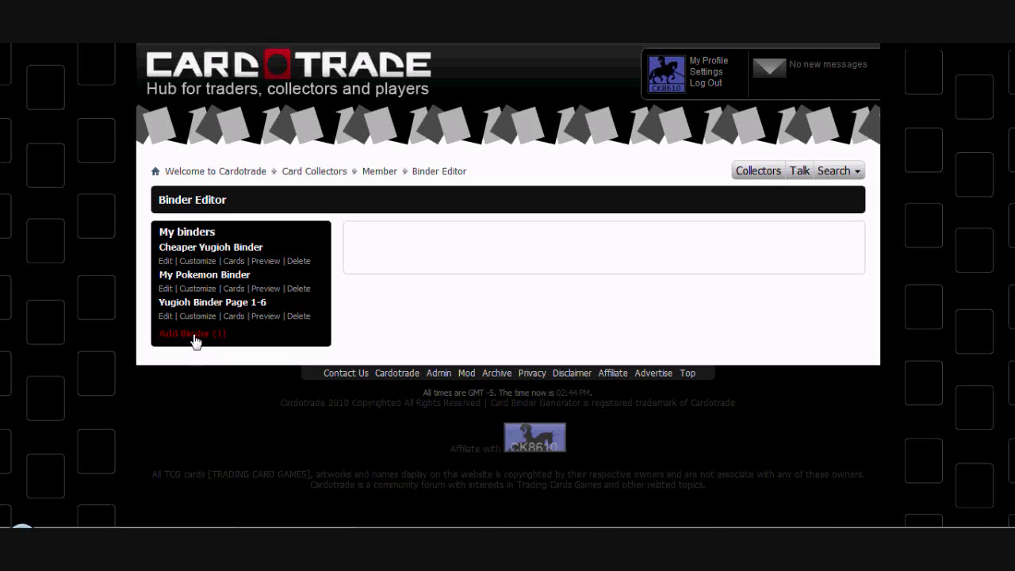
# Start a new binder titled 'yugioh binder' with Yu-Gi-Oh as the card type
pyautogui.click(193, 335)
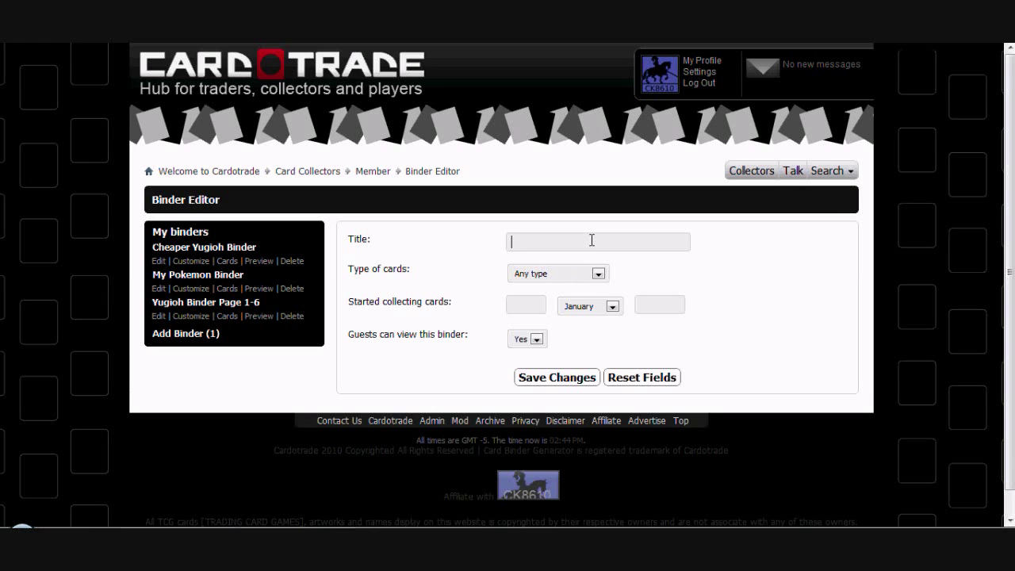
pyautogui.write('yugioh ')
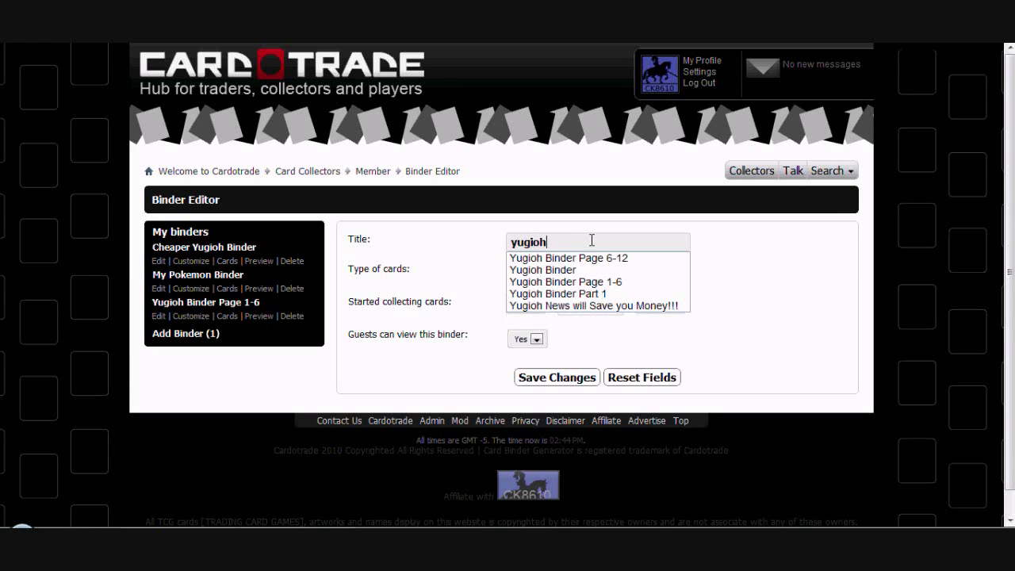
pyautogui.write('binder')
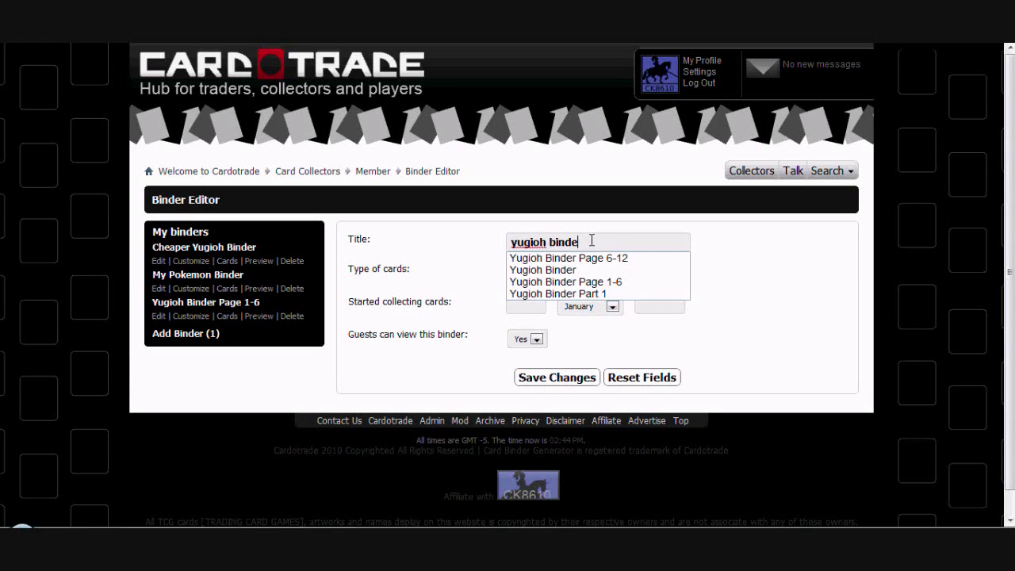
pyautogui.click(758, 263)
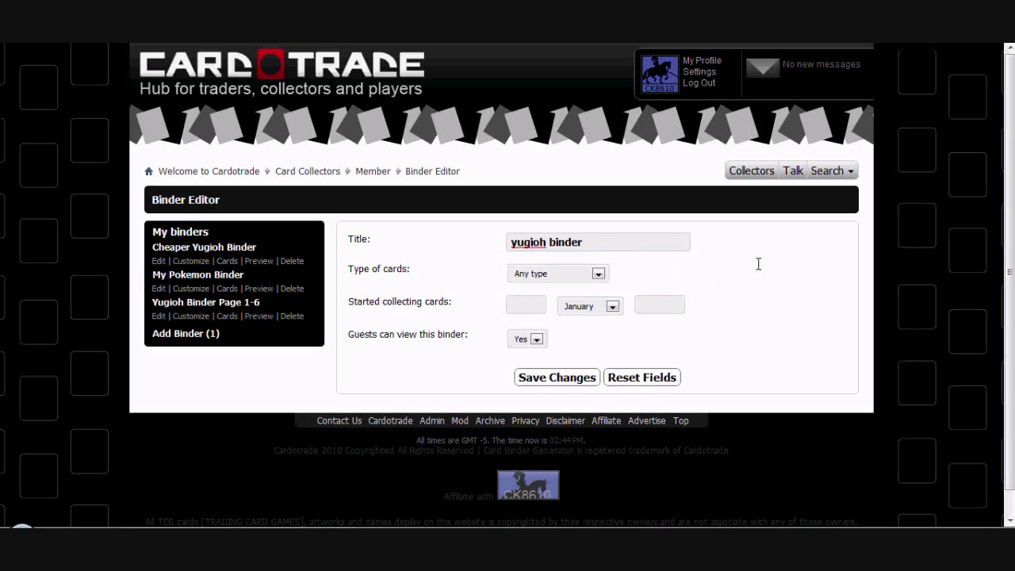
pyautogui.click(596, 275)
pyautogui.click(574, 309)
# Enter 1 January 2000 as the collecting start date and save the binder
pyautogui.write('20')
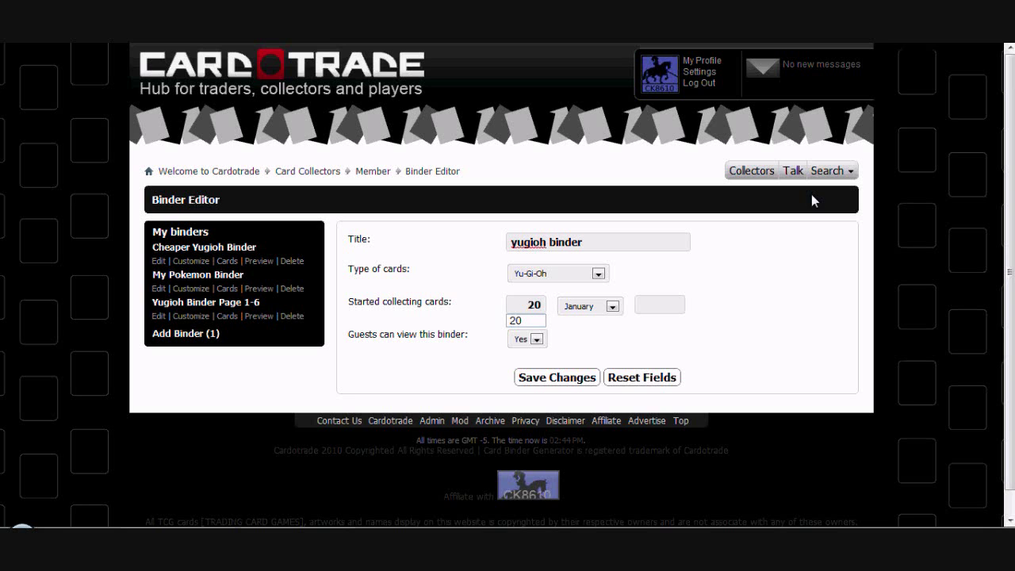
pyautogui.press('BackSpace')
pyautogui.press('BackSpace')
pyautogui.write('1')
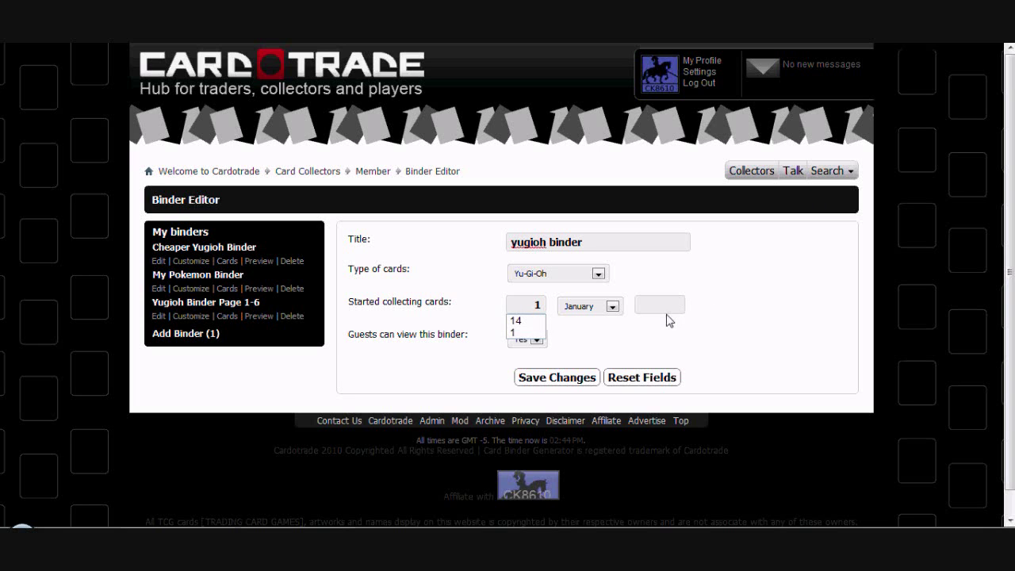
pyautogui.click(661, 304)
pyautogui.write('200')
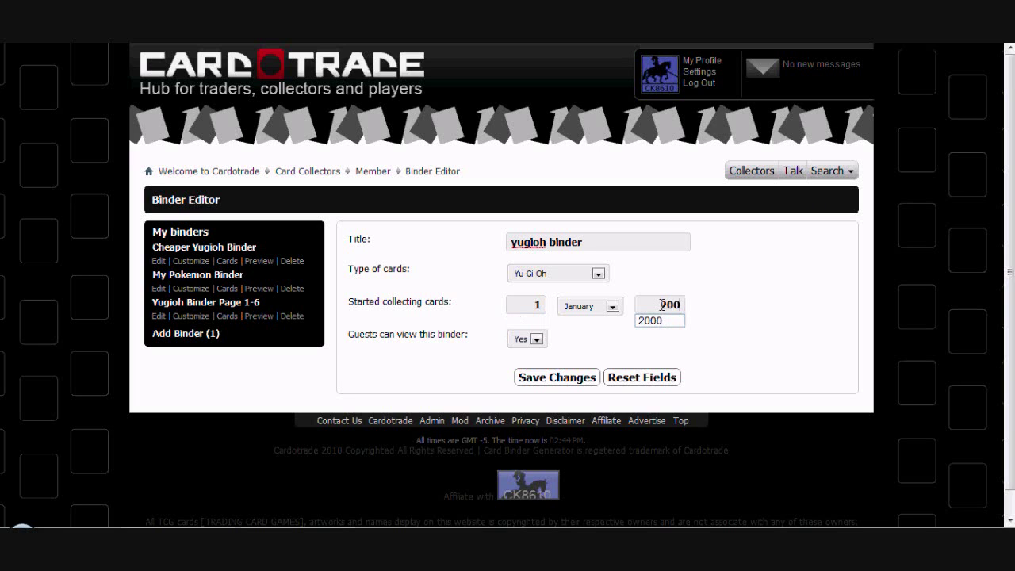
pyautogui.write('0')
pyautogui.click(565, 333)
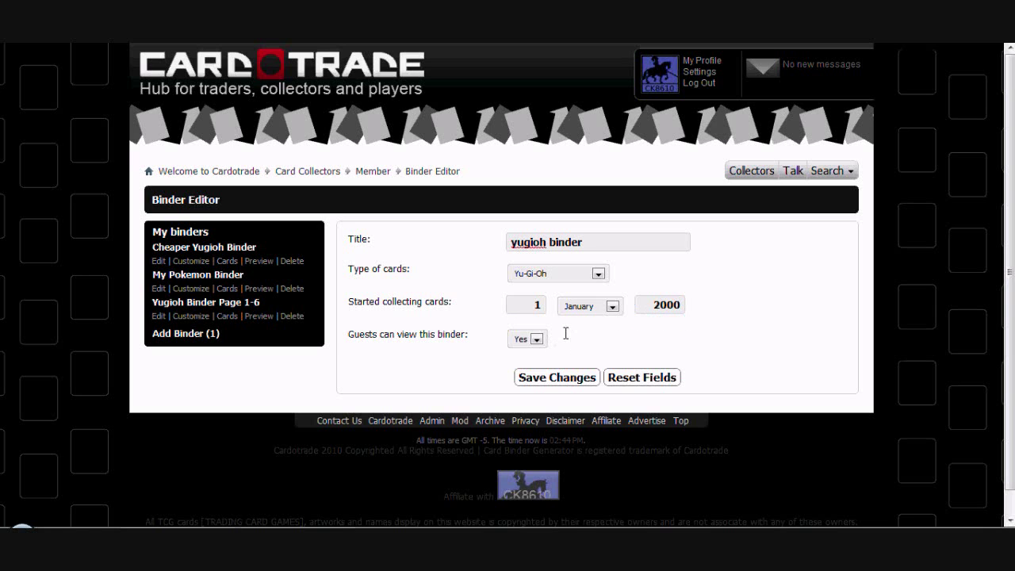
pyautogui.click(553, 382)
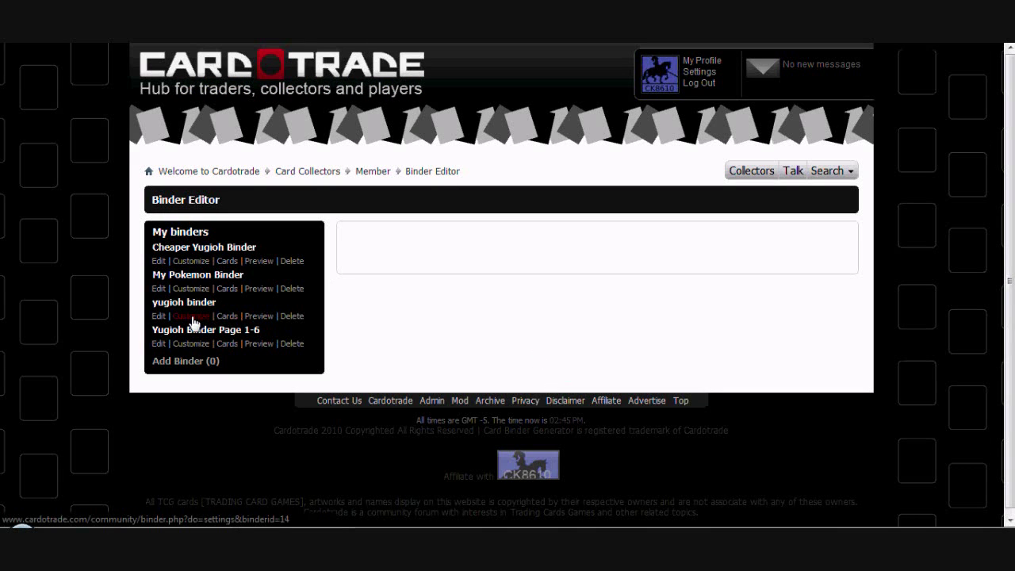
# Open Customize for yugioh binder and close the Background color picker unchanged
pyautogui.click(160, 316)
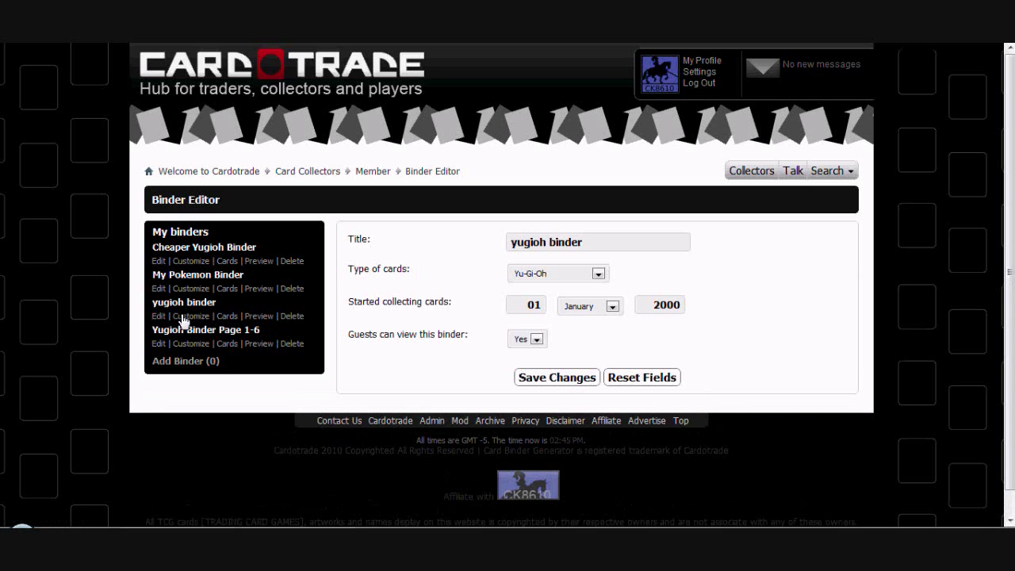
pyautogui.click(181, 316)
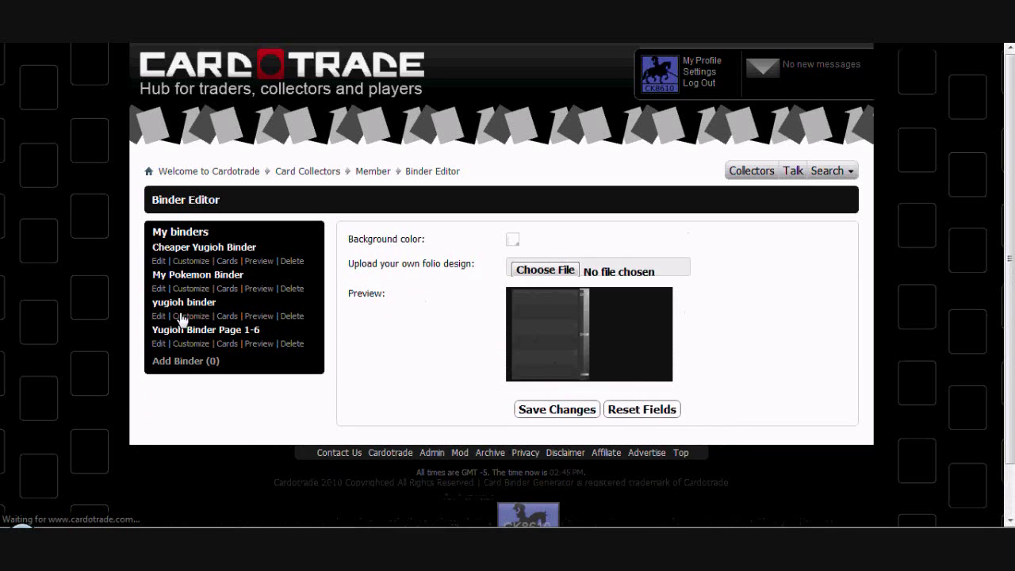
pyautogui.click(513, 240)
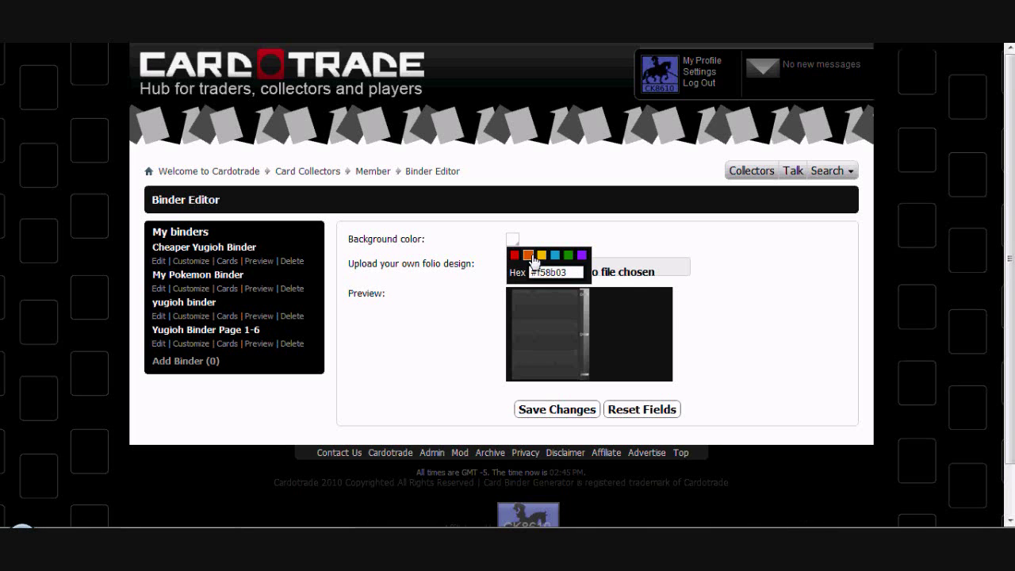
pyautogui.click(658, 249)
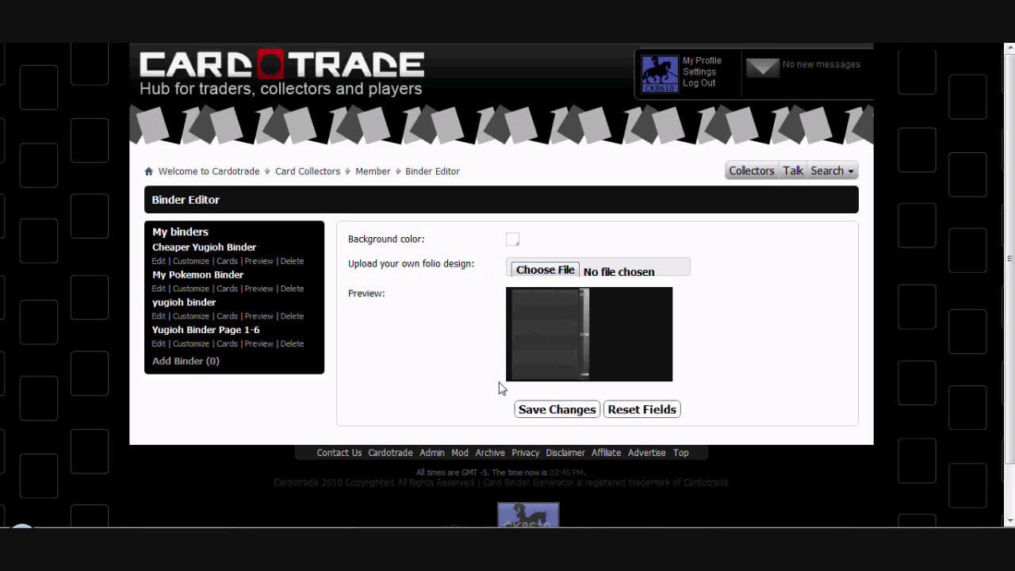
# Search for the Damage Gate card and add it to Sheet 1 of yugioh binder
pyautogui.click(224, 323)
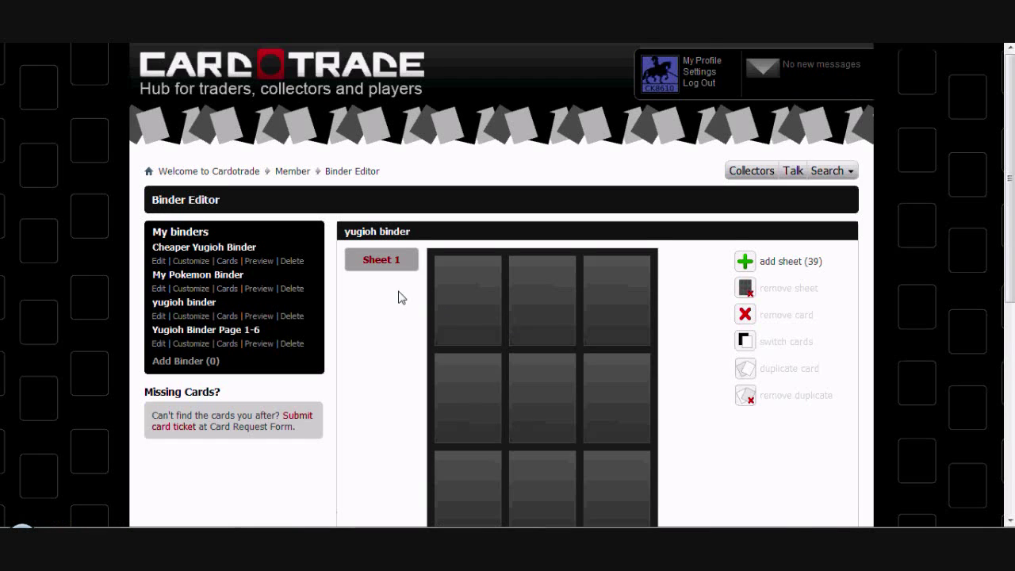
pyautogui.scroll(-1, 399, 296)
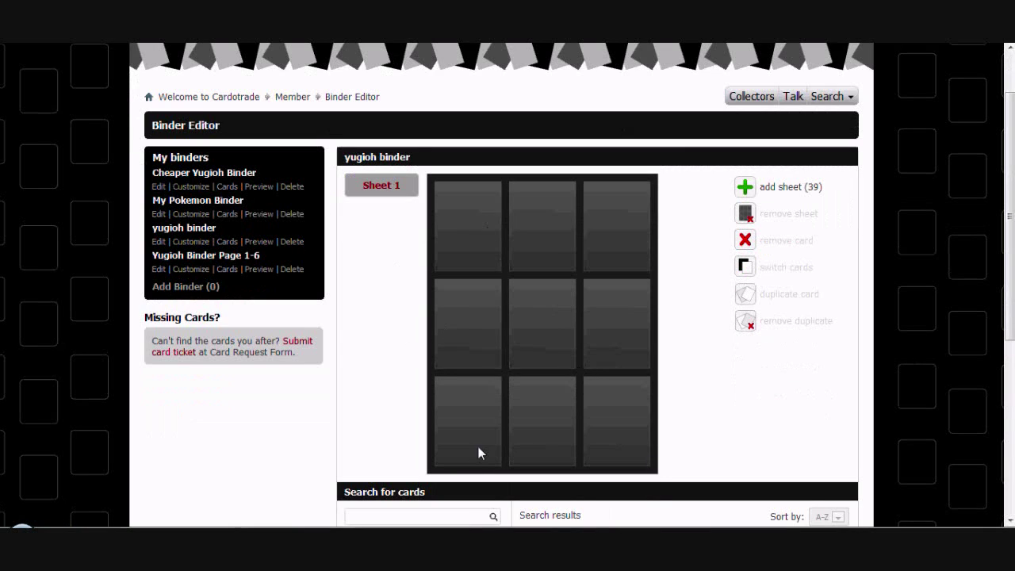
pyautogui.scroll(-1, 444, 388)
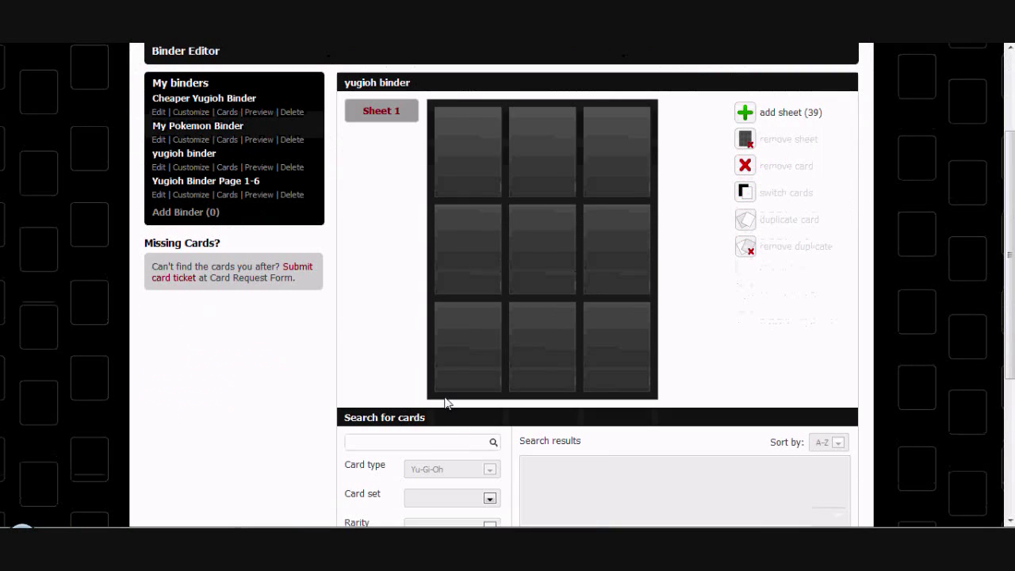
pyautogui.click(417, 445)
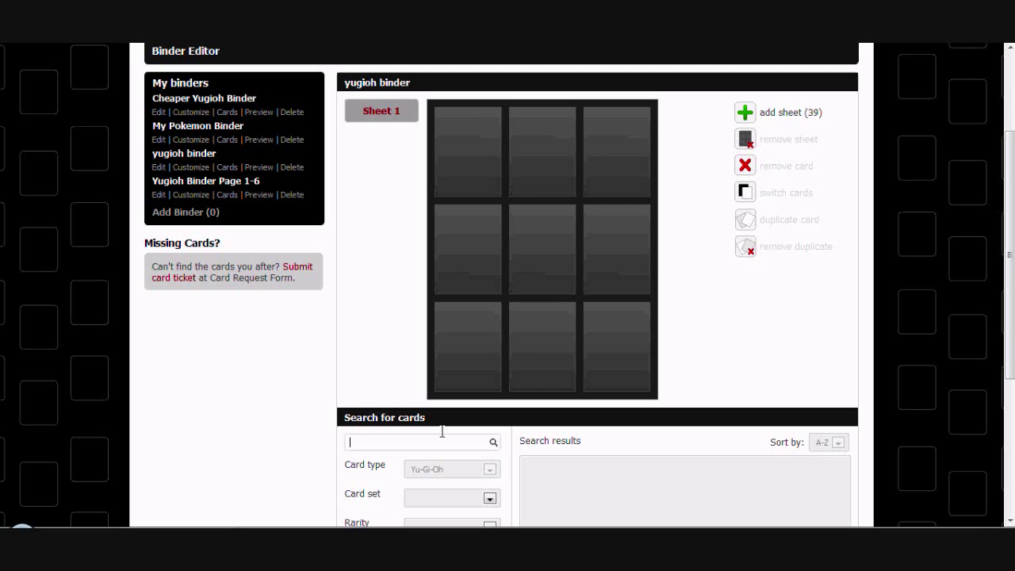
pyautogui.write('das')
pyautogui.press('BackSpace')
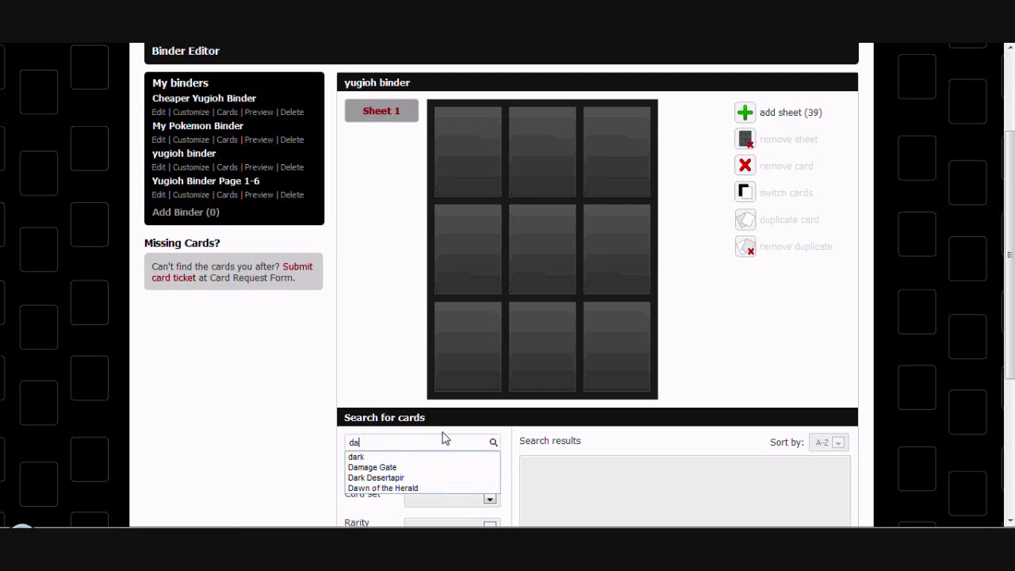
pyautogui.click(395, 468)
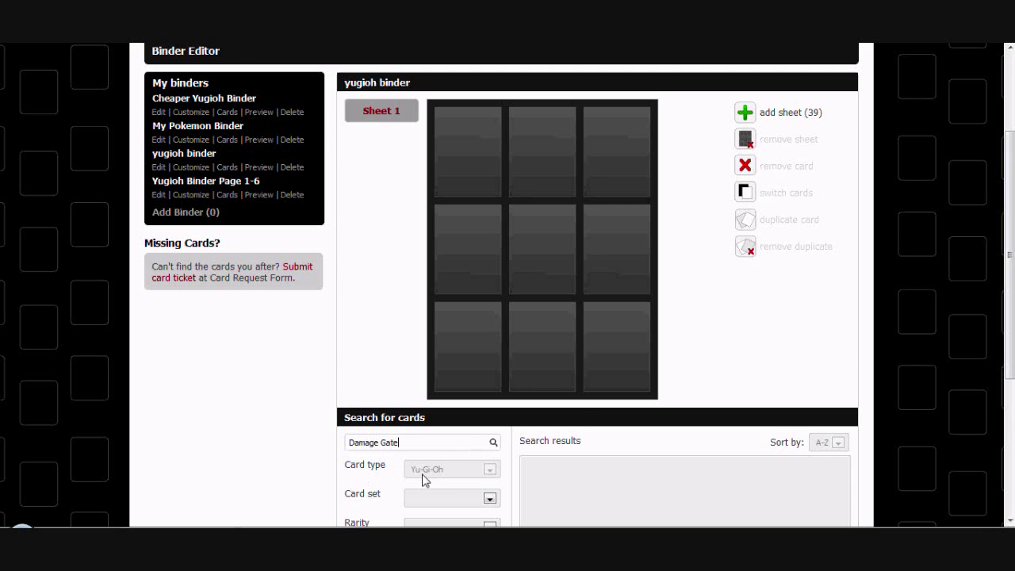
pyautogui.scroll(-1, 432, 476)
pyautogui.click(470, 506)
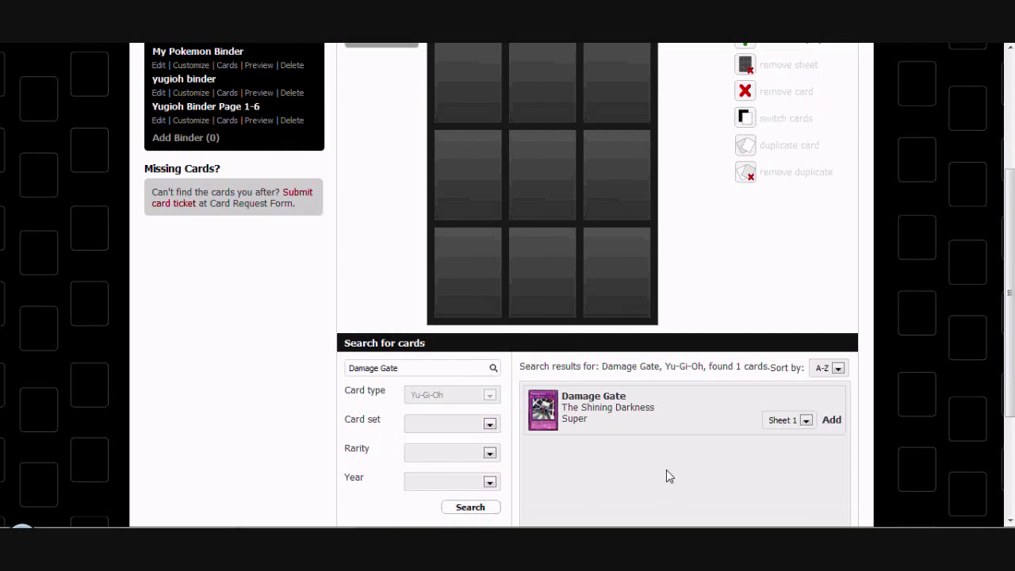
pyautogui.scroll(1, 665, 468)
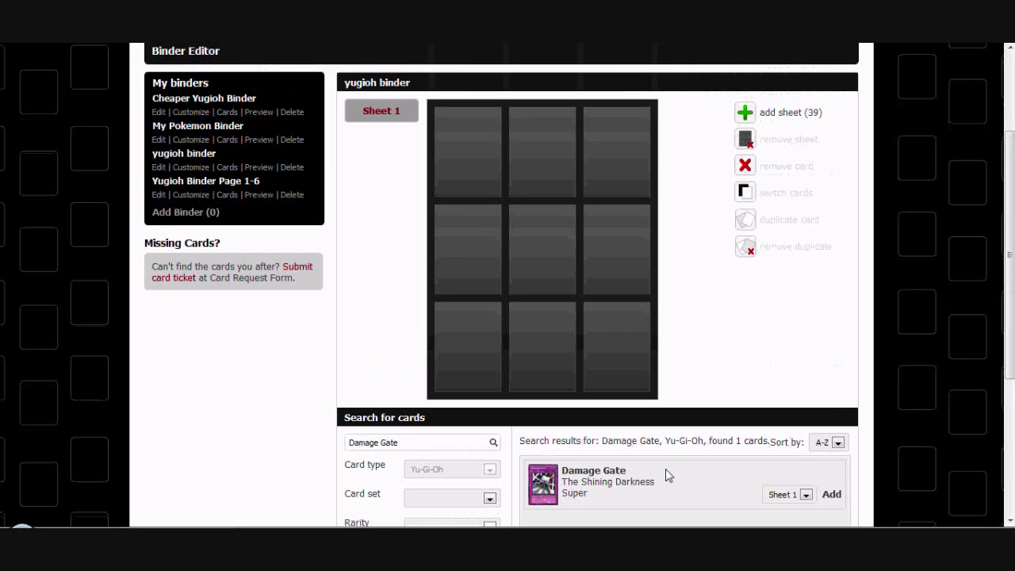
pyautogui.click(837, 495)
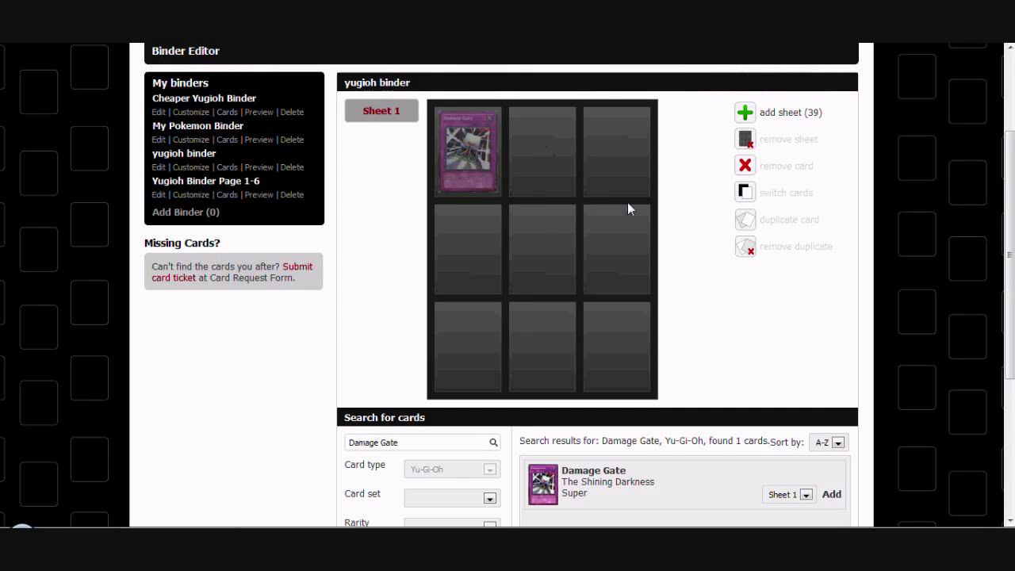
# Search for Dark Desertapir using 'dar' and add it to Sheet 1
pyautogui.scroll(-1, 296, 336)
pyautogui.tripleClick(402, 367)
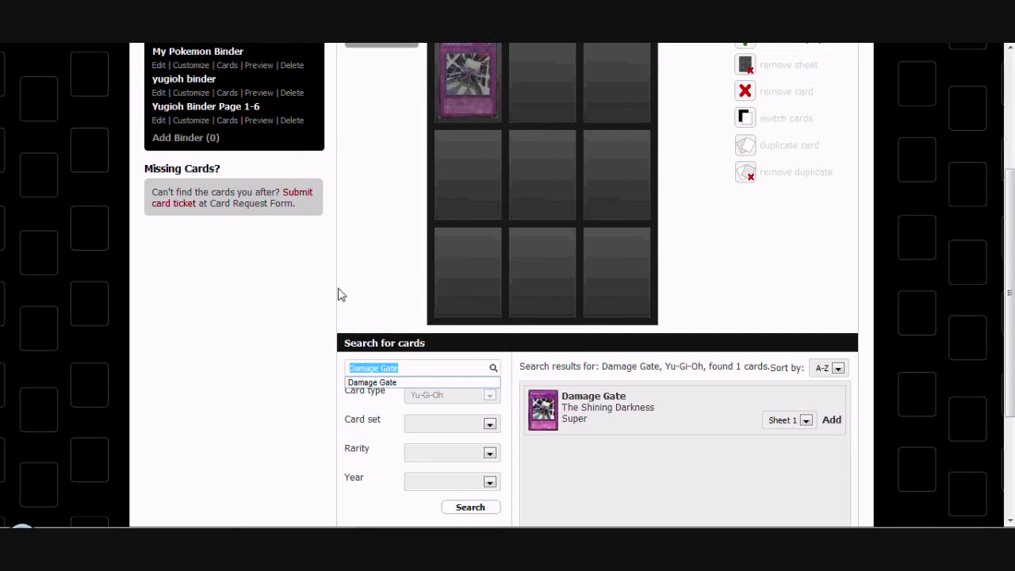
pyautogui.press('BackSpace')
pyautogui.write('dar')
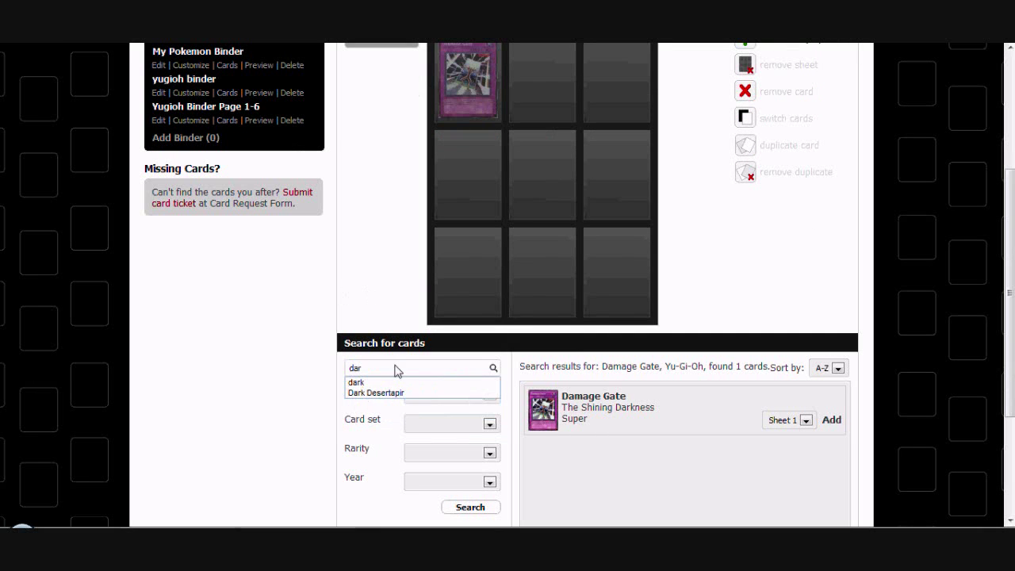
pyautogui.click(389, 393)
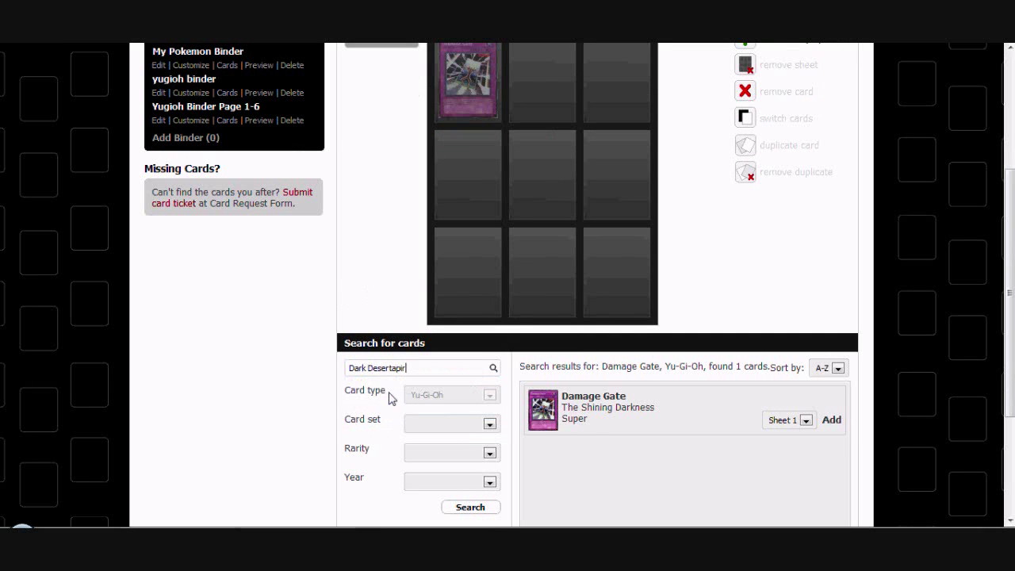
pyautogui.click(469, 511)
pyautogui.click(469, 507)
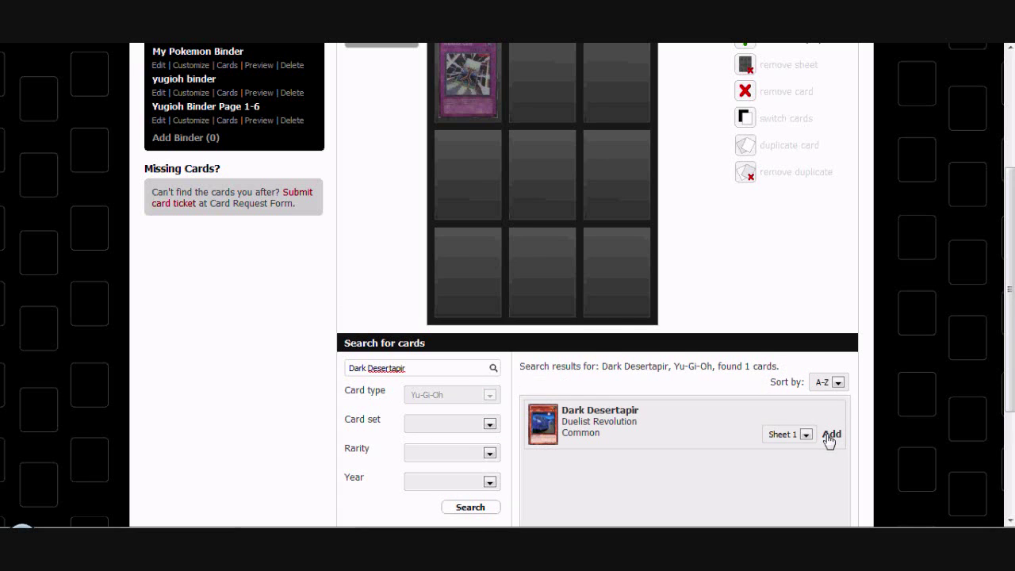
pyautogui.click(829, 436)
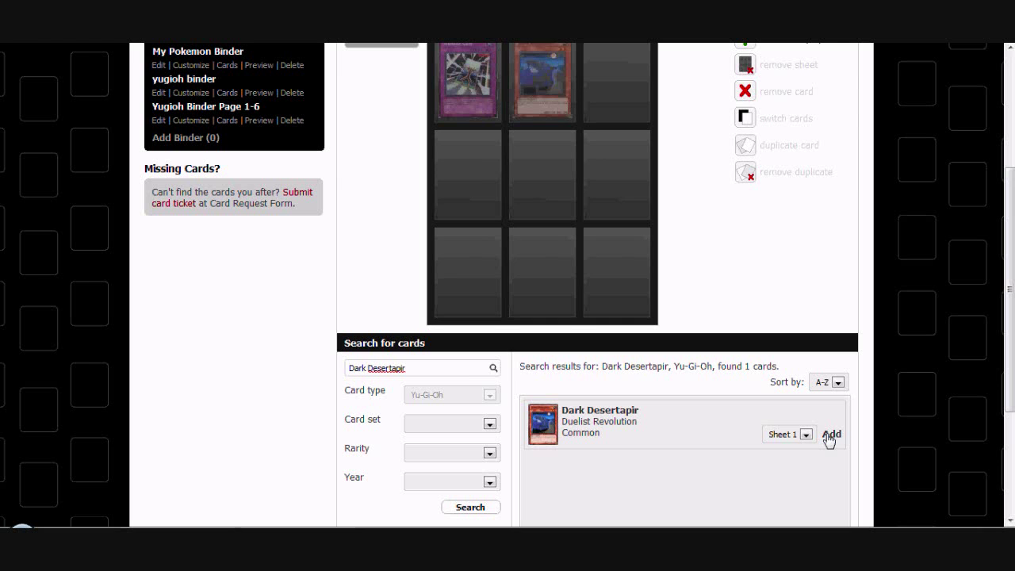
pyautogui.click(805, 434)
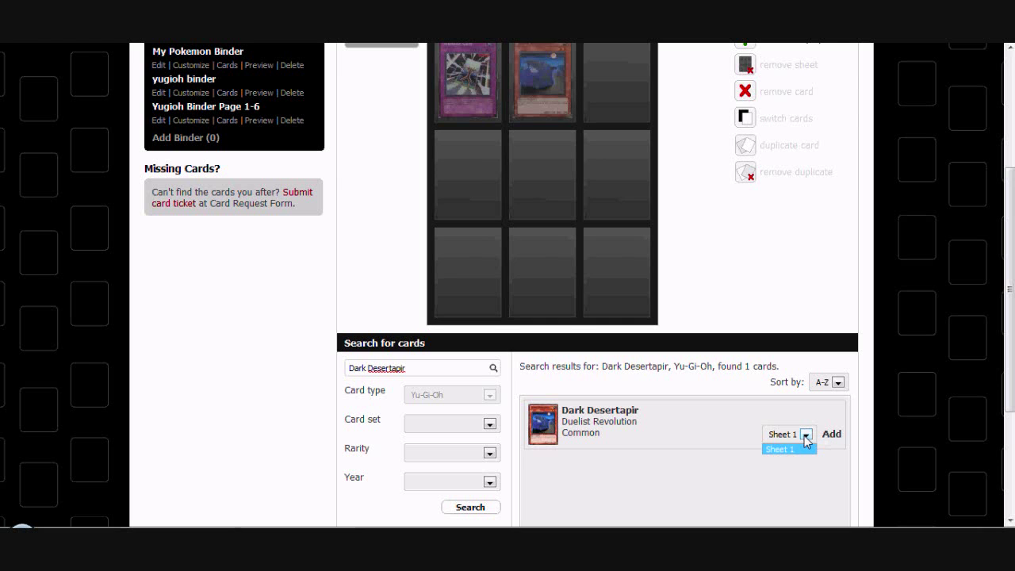
pyautogui.click(741, 266)
pyautogui.scroll(3, 705, 270)
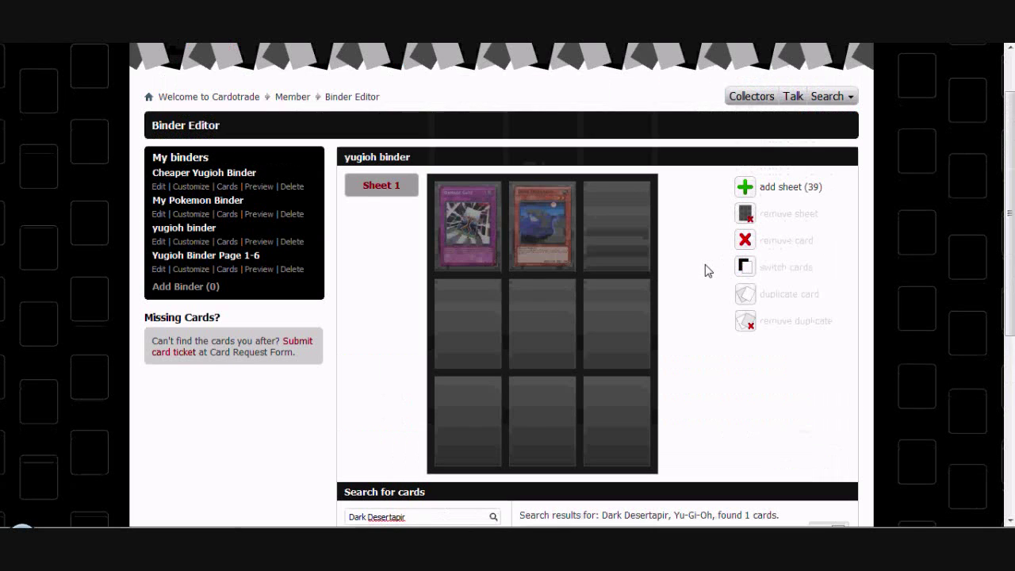
# Add a second sheet to the binder and duplicate Damage Gate on Sheet 1
pyautogui.click(756, 196)
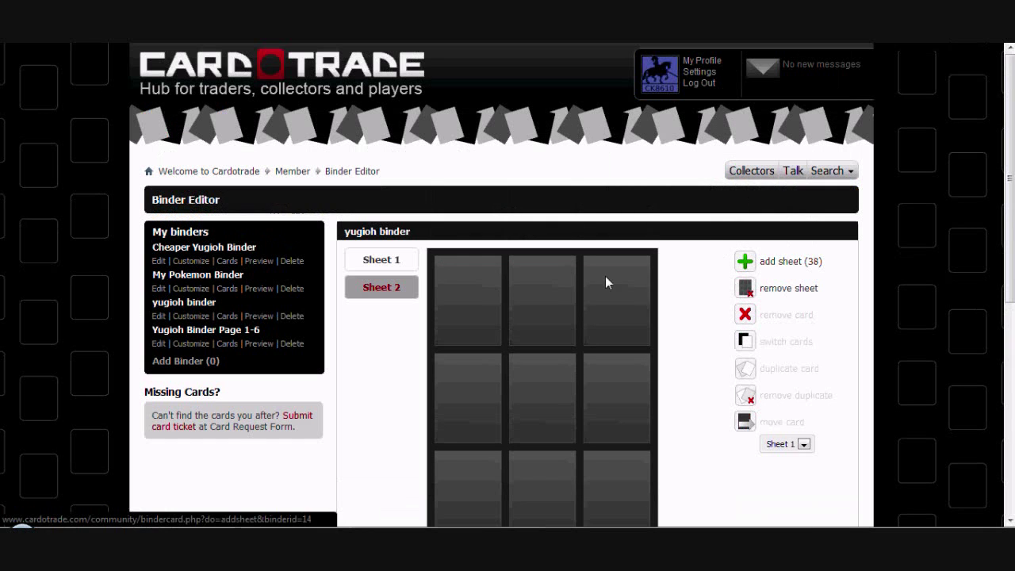
pyautogui.click(391, 292)
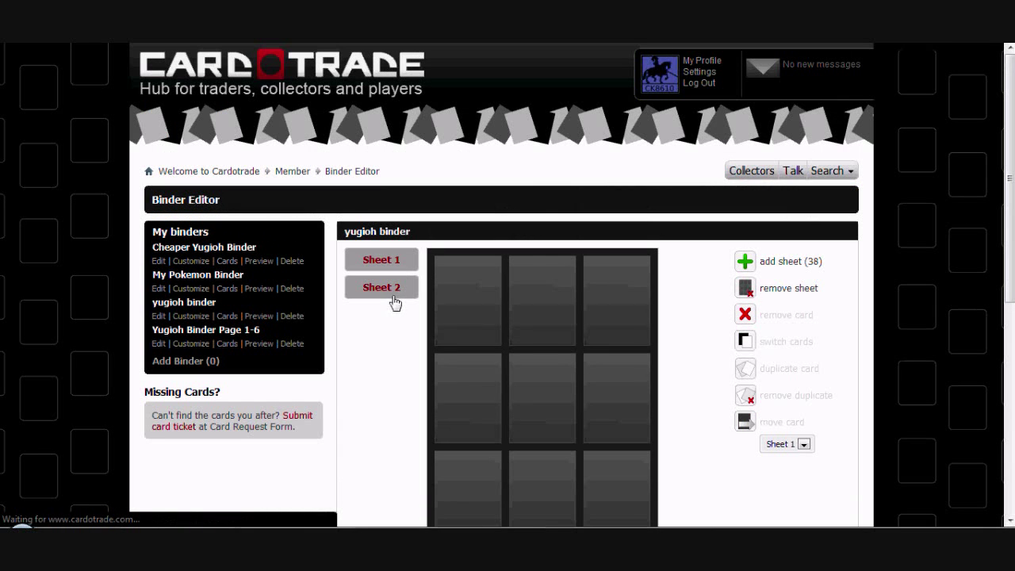
pyautogui.click(482, 299)
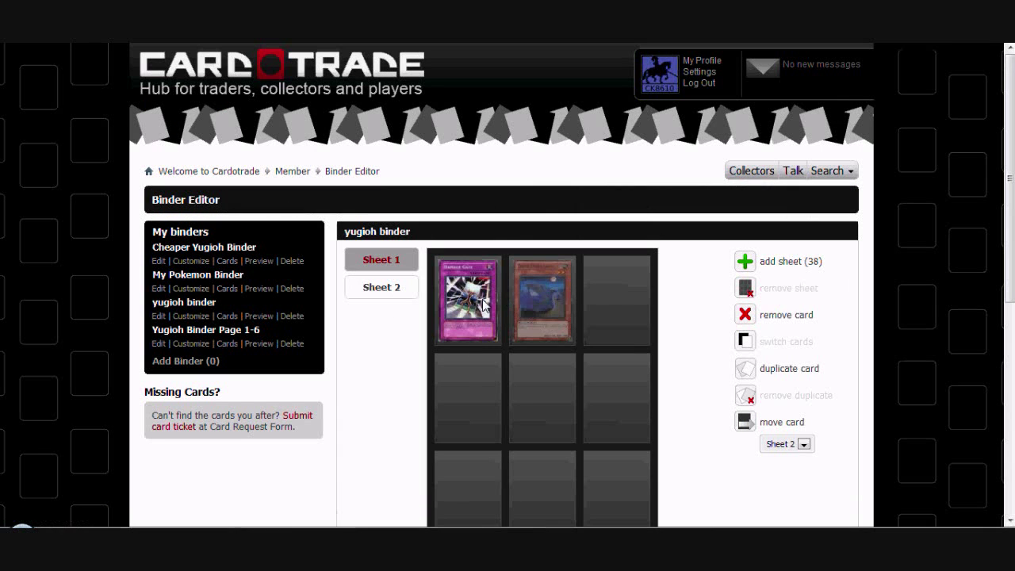
pyautogui.click(781, 370)
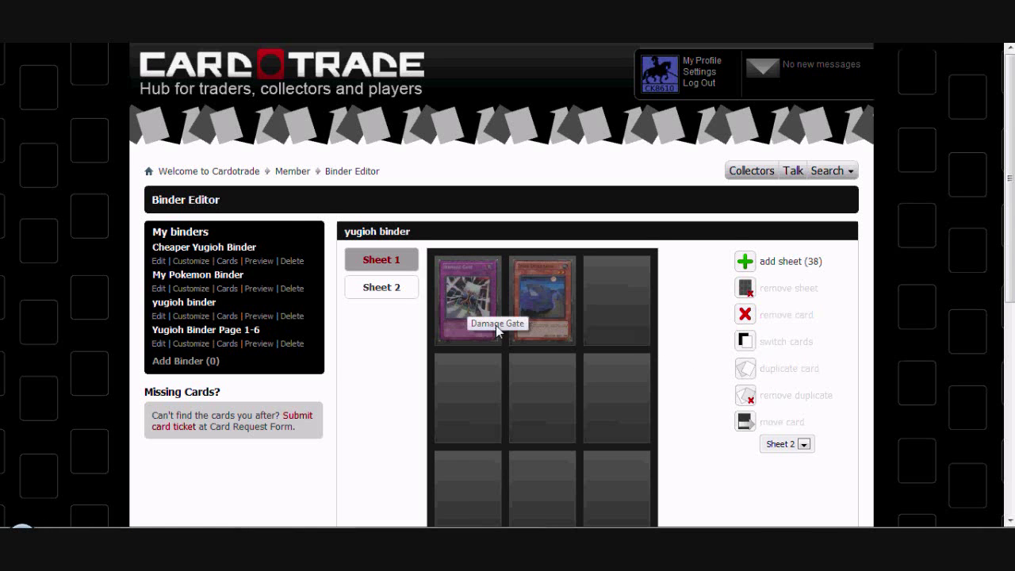
# Review Sheet 1's cards, ending with Damage Gate selected
pyautogui.scroll(-1, 497, 327)
pyautogui.scroll(-2, 497, 321)
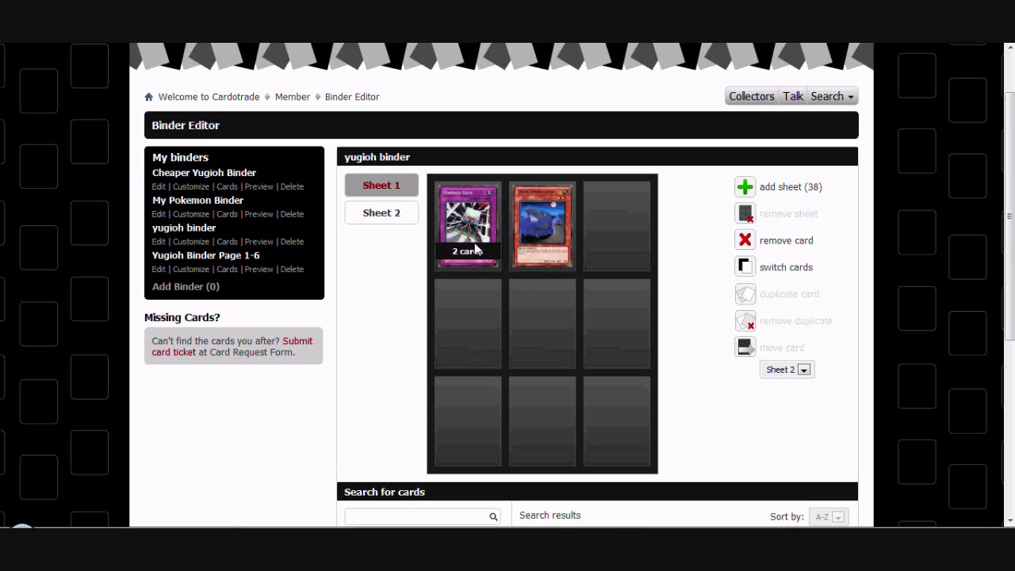
pyautogui.click(554, 254)
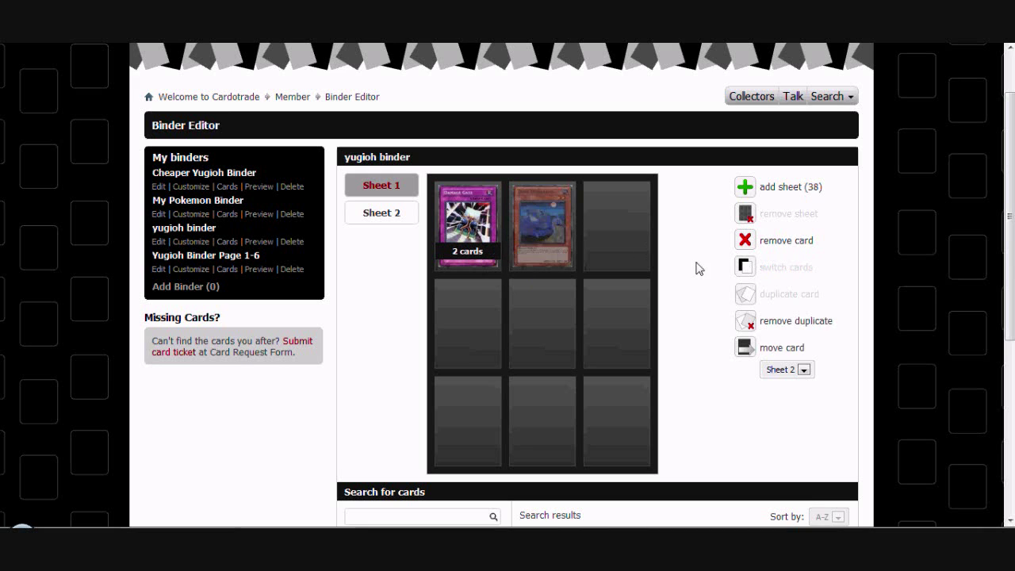
pyautogui.click(517, 237)
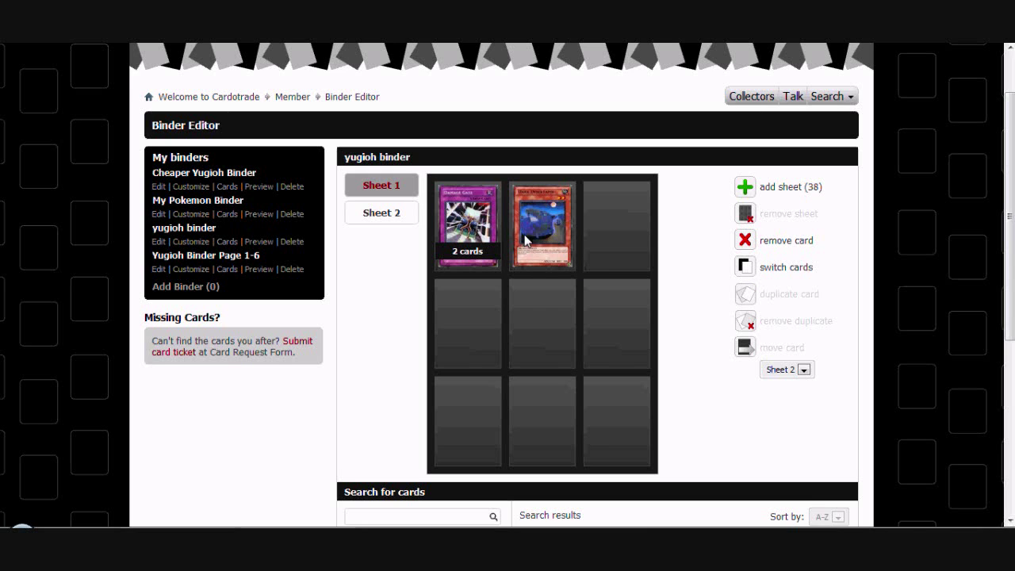
pyautogui.click(457, 230)
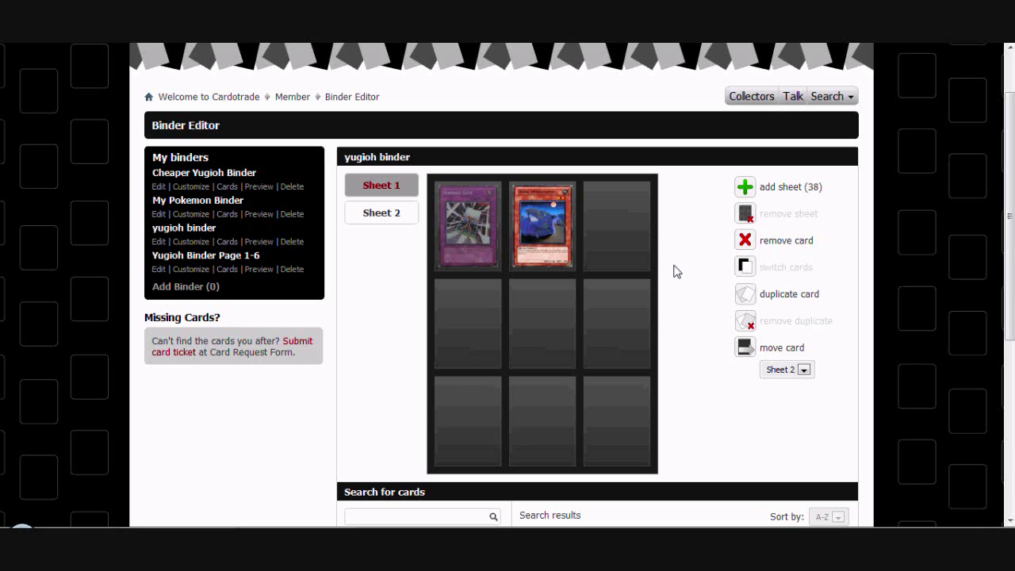
pyautogui.scroll(-3, 677, 302)
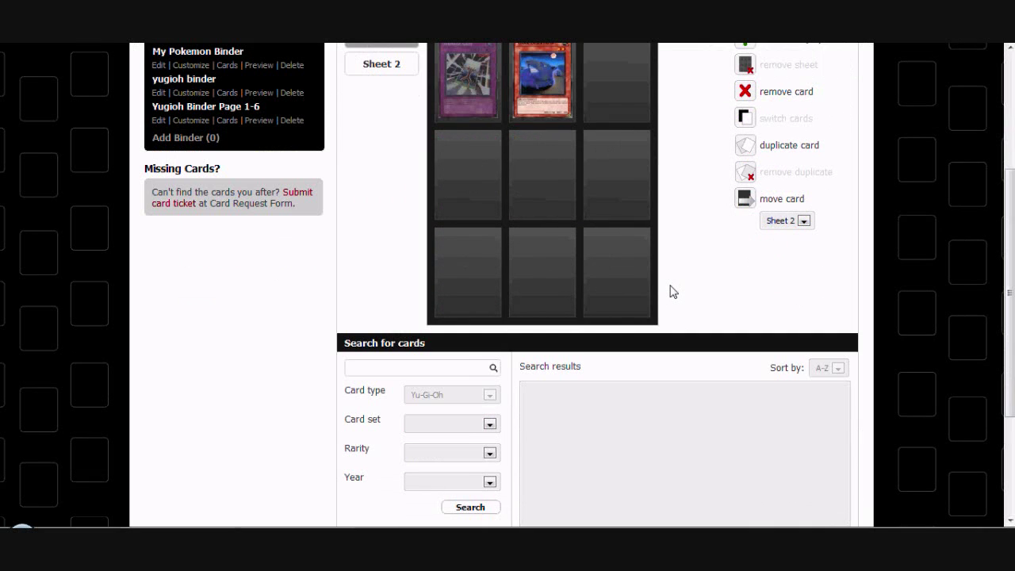
pyautogui.scroll(2, 670, 291)
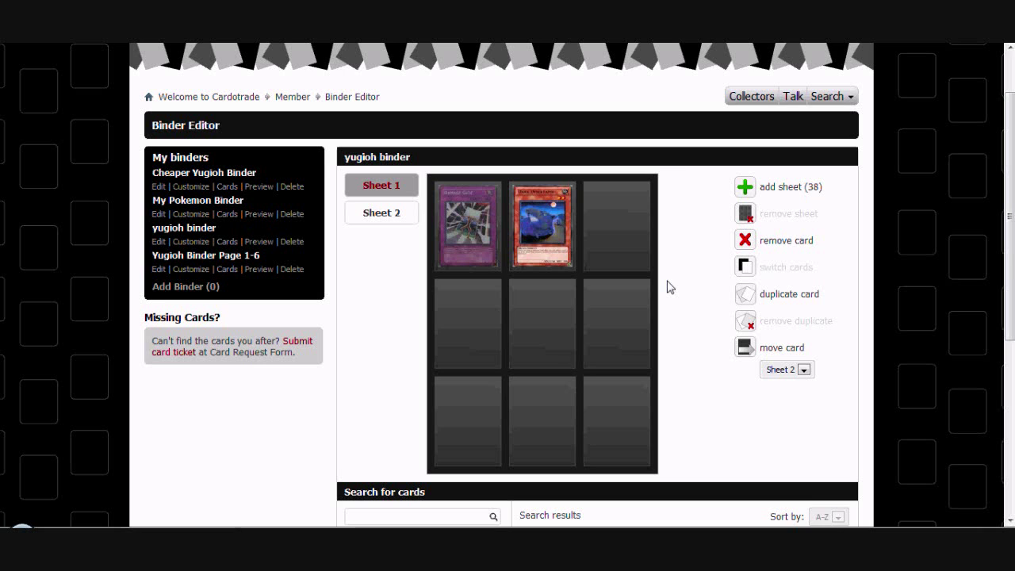
pyautogui.scroll(1, 670, 287)
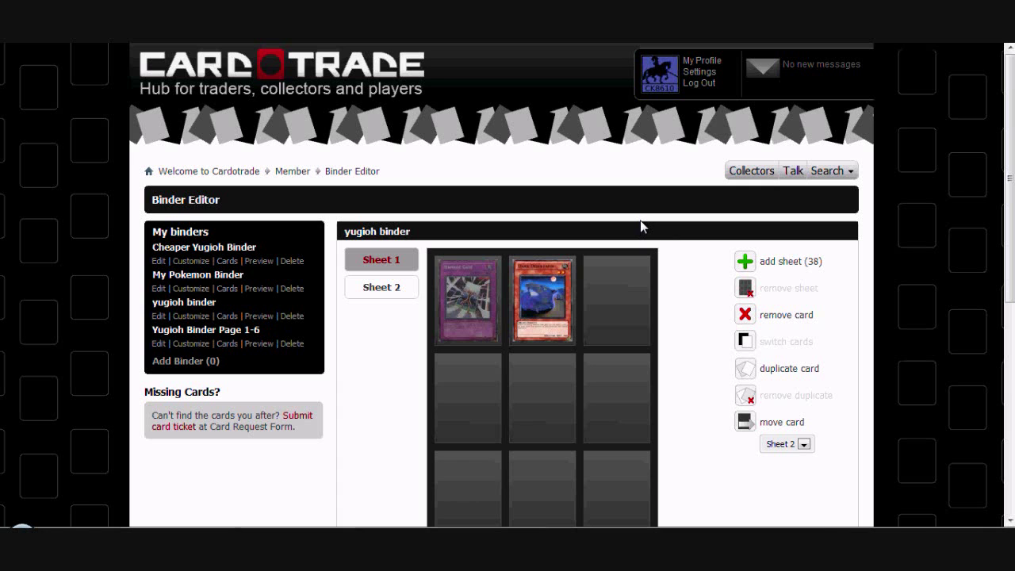
# From the home page's Latest News, open and read 'Yu-Gi-Oh! Starstrike Blast Coming out Very Soon'
pyautogui.click(204, 85)
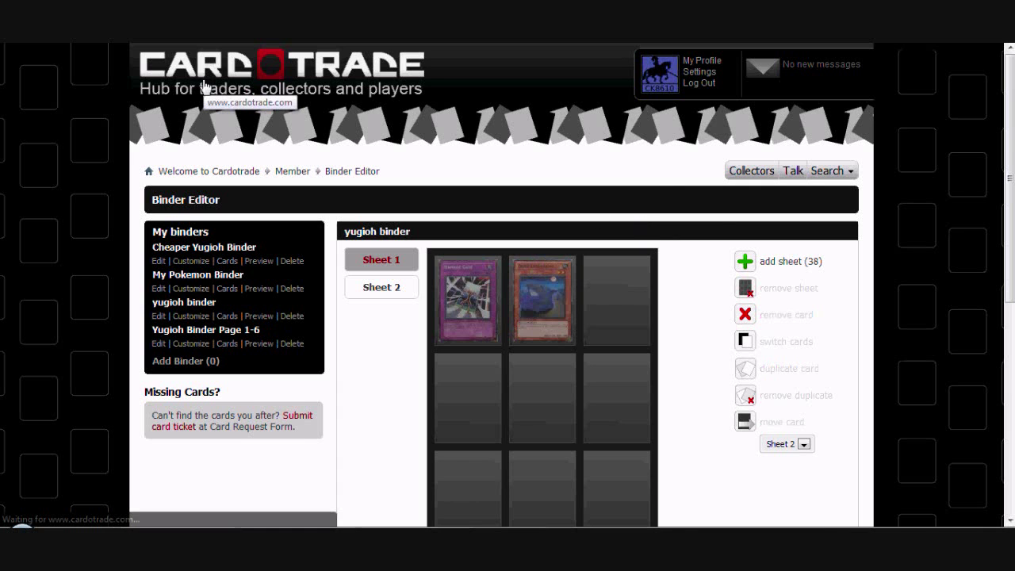
pyautogui.scroll(-5, 215, 283)
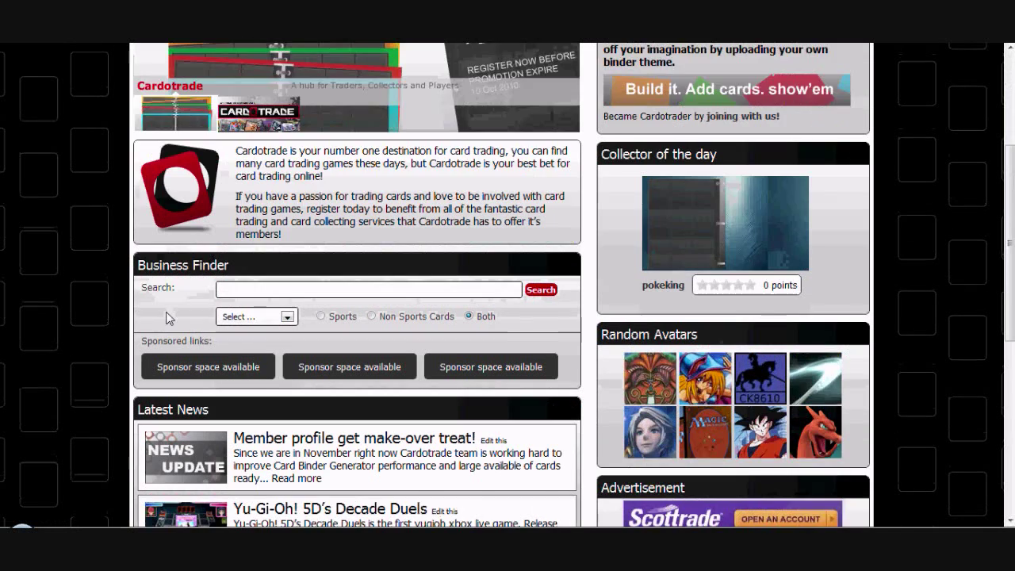
pyautogui.scroll(-3, 167, 317)
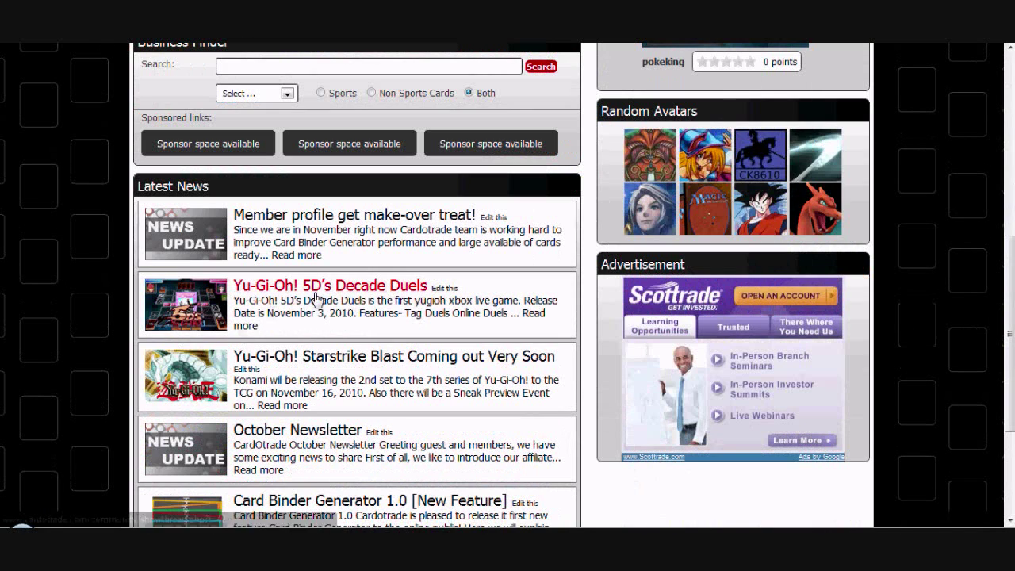
pyautogui.click(343, 357)
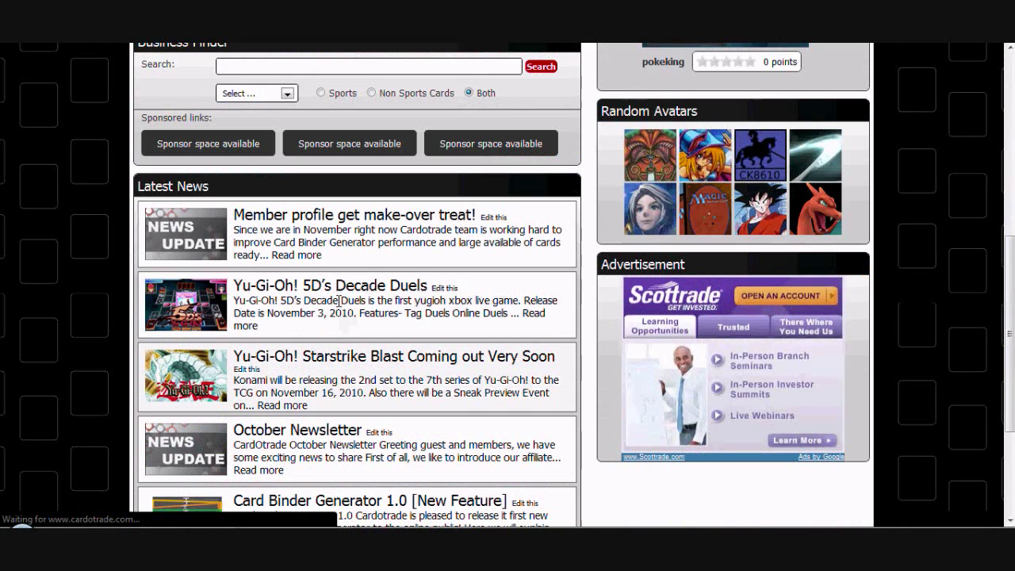
pyautogui.scroll(-1, 339, 326)
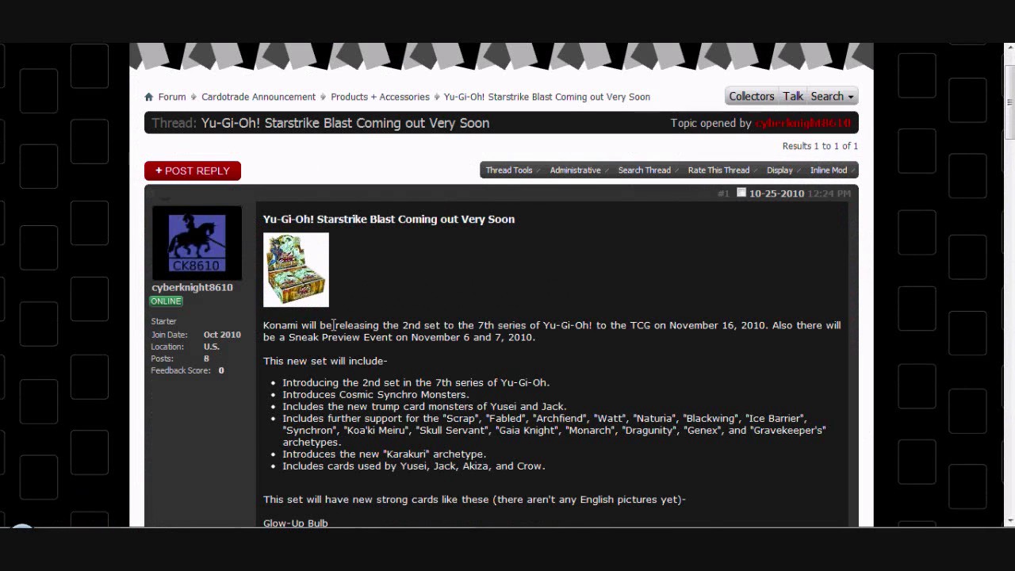
pyautogui.scroll(-1, 333, 325)
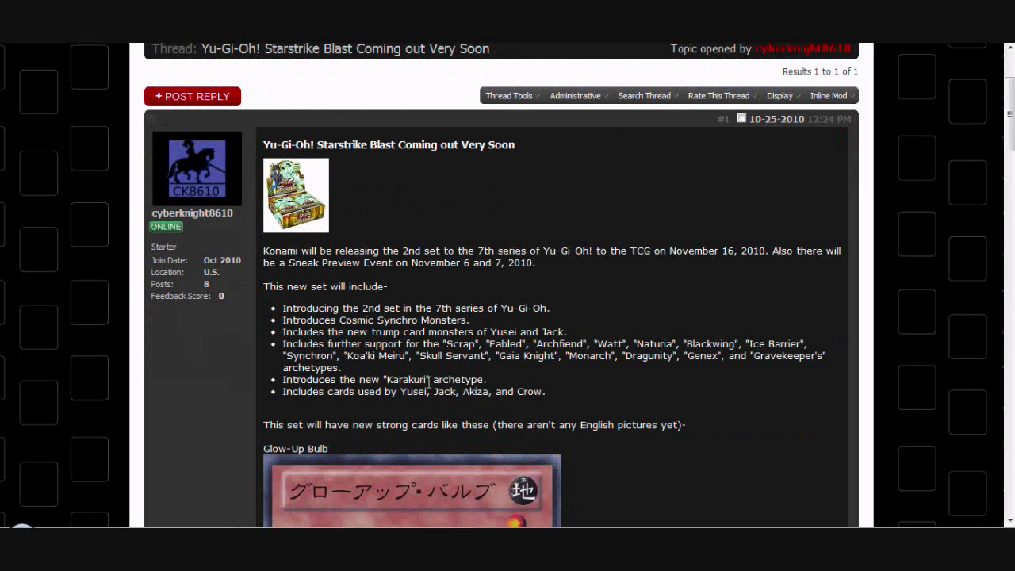
pyautogui.scroll(2, 207, 306)
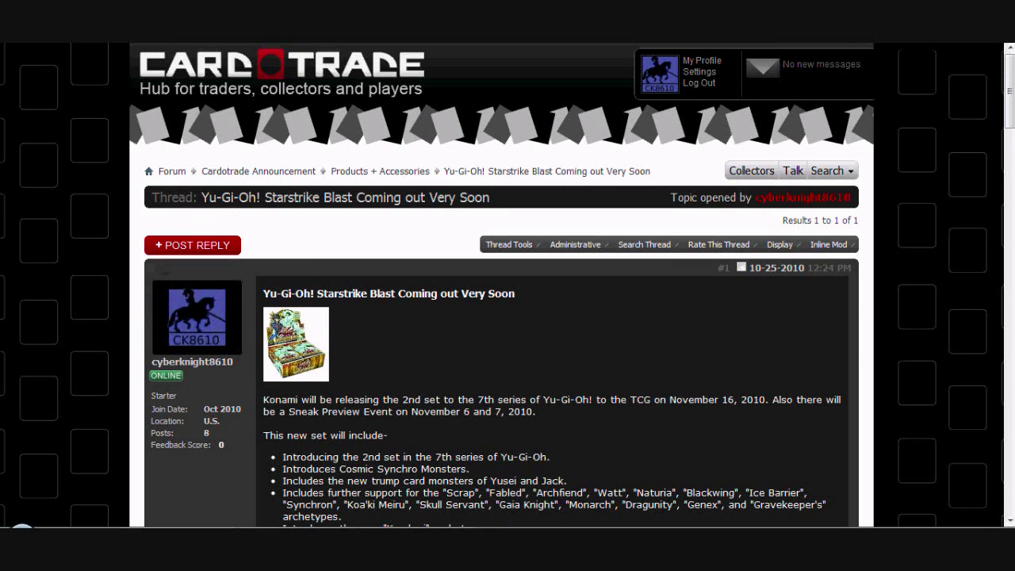
# Go back to the news list and read the 'Yu-Gi-Oh! 5D's Decade Duels' thread
pyautogui.hotkey('alt', 'Left')
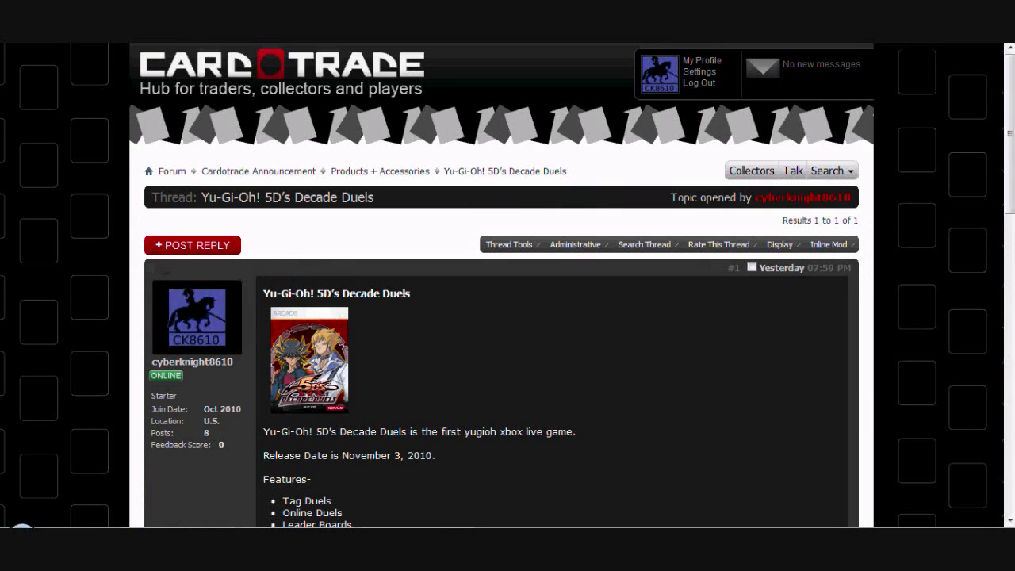
pyautogui.scroll(-5, 151, 326)
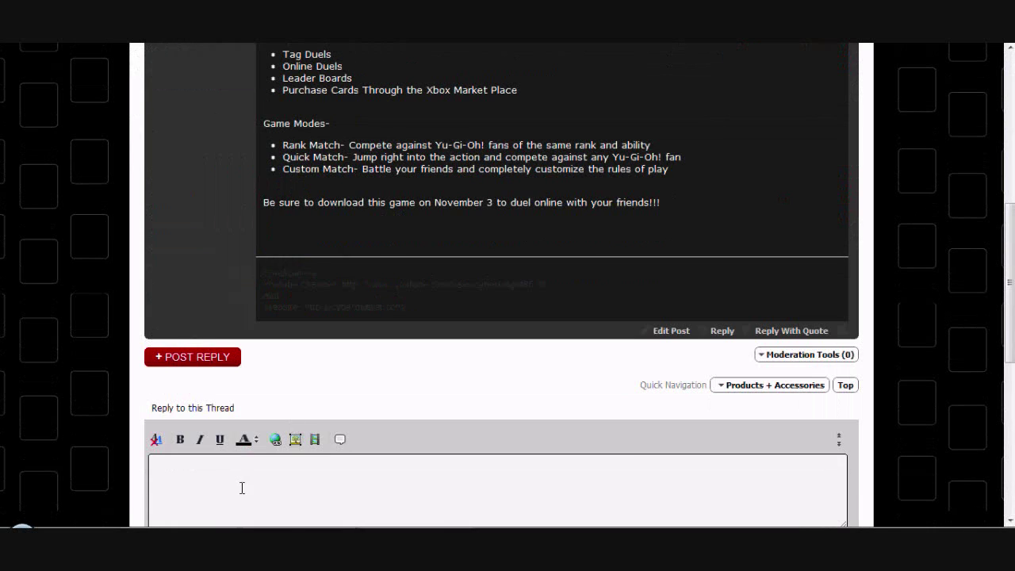
pyautogui.scroll(6, 203, 377)
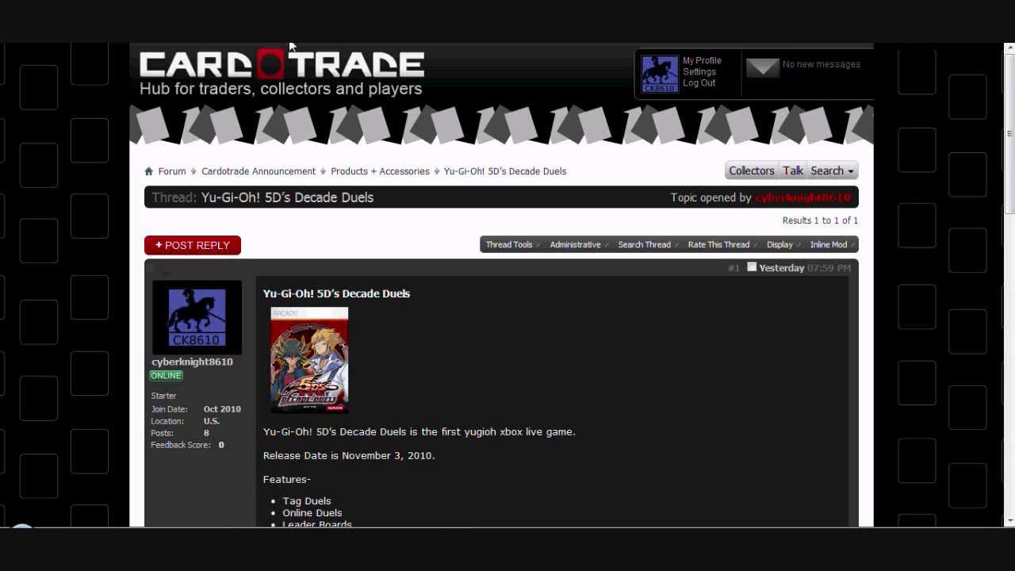
# Return to the Cardotrade home page via the CARDOTRADE header logo
pyautogui.click(223, 82)
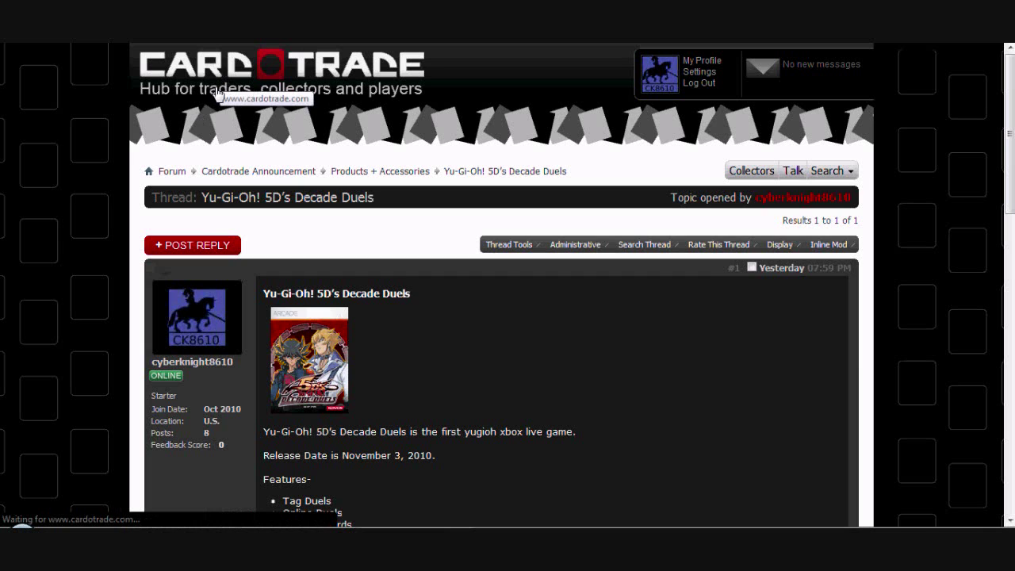